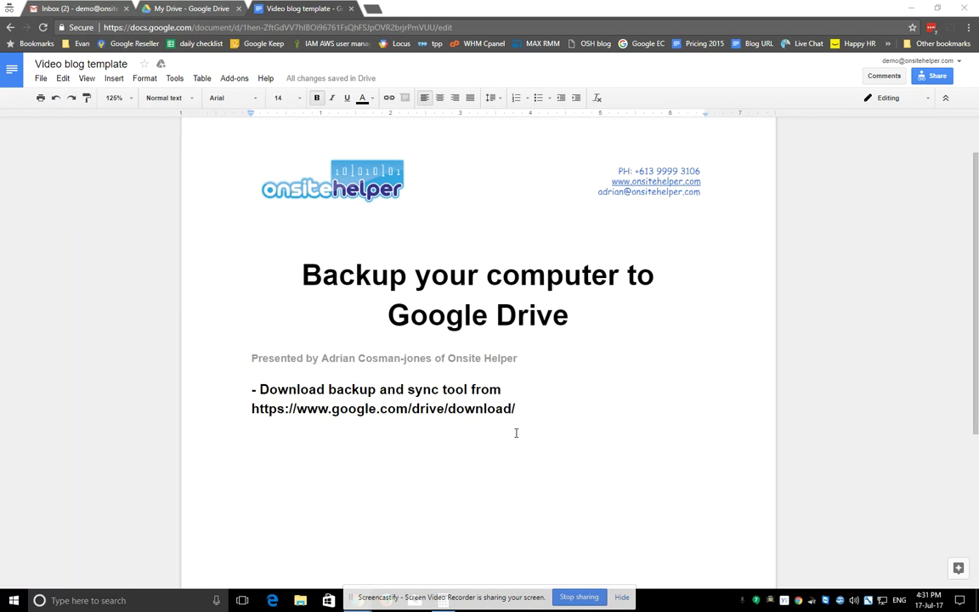
{"action": "left_click_drag", "start_coordinate": [516, 409], "coordinate": [250, 410]}
{"action": "key", "text": "ctrl+c"}
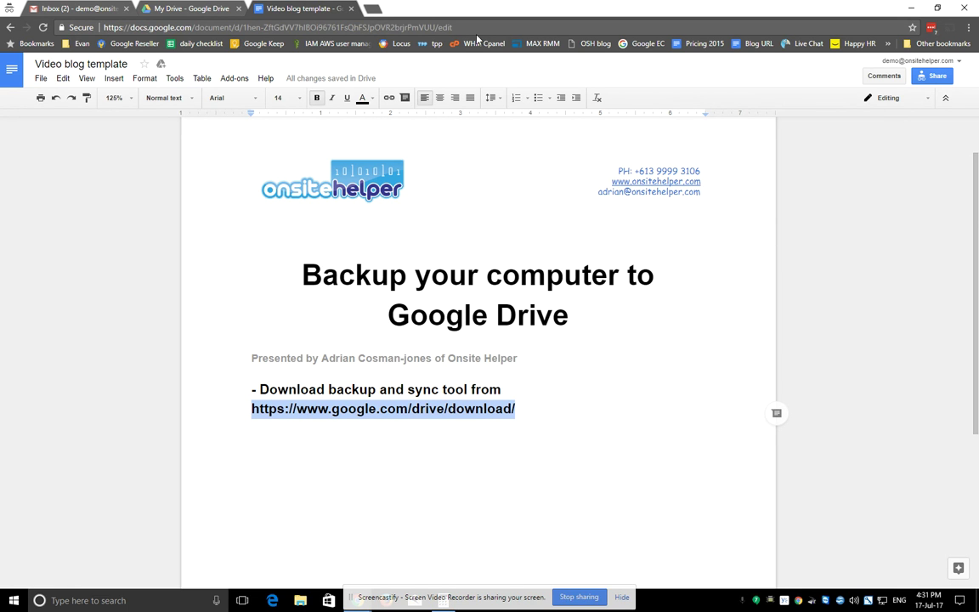
Step: Load the copied Drive download address in a new tab and download the Backup and Sync installer
{"action": "left_click", "coordinate": [371, 8]}
{"action": "key", "text": "ctrl+v"}
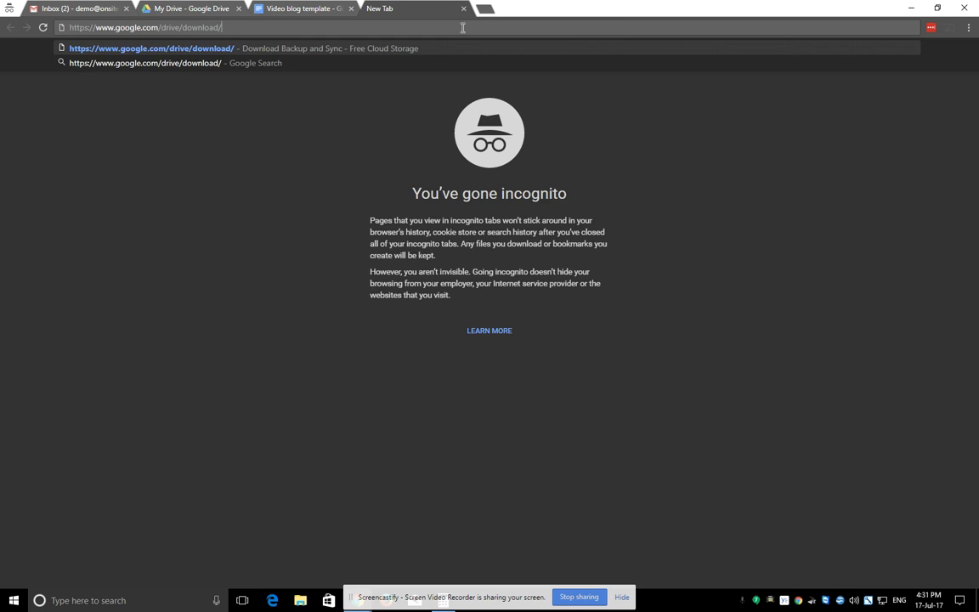
{"action": "key", "text": "Return"}
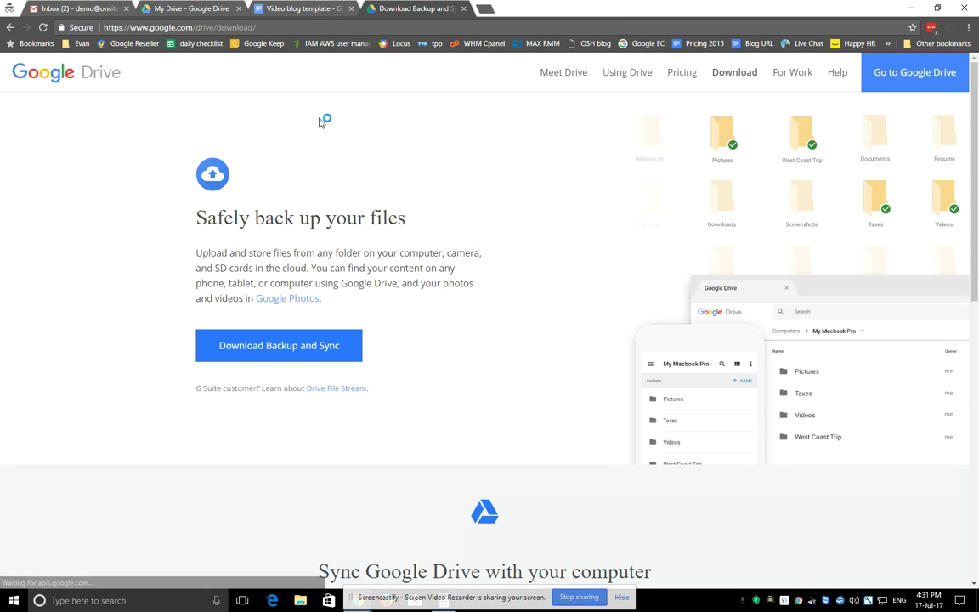
{"action": "left_click", "coordinate": [268, 355]}
{"action": "left_click", "coordinate": [625, 286]}
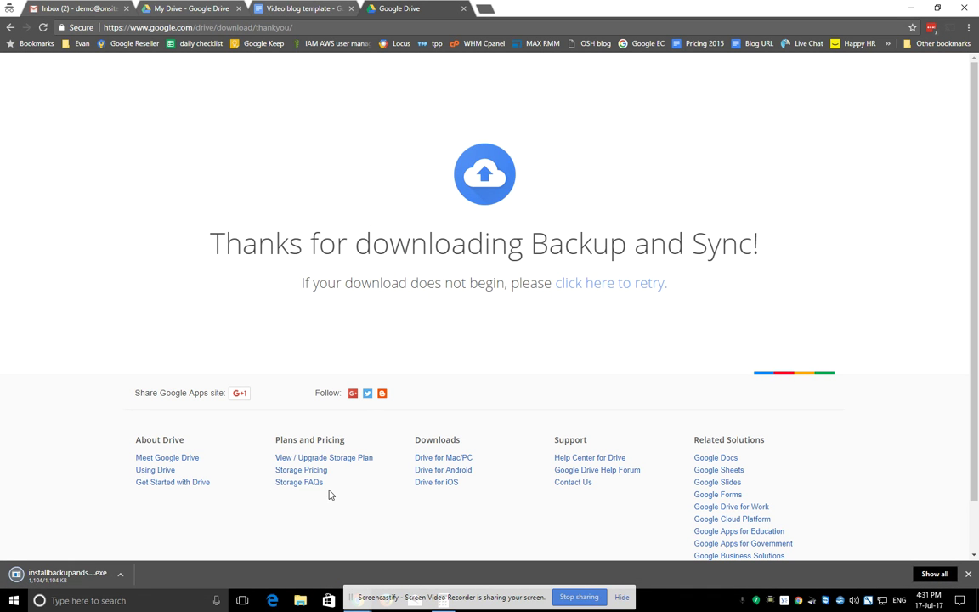
Step: Run installbackupandsync.exe from the download bar until installation completes
{"action": "left_click", "coordinate": [68, 576]}
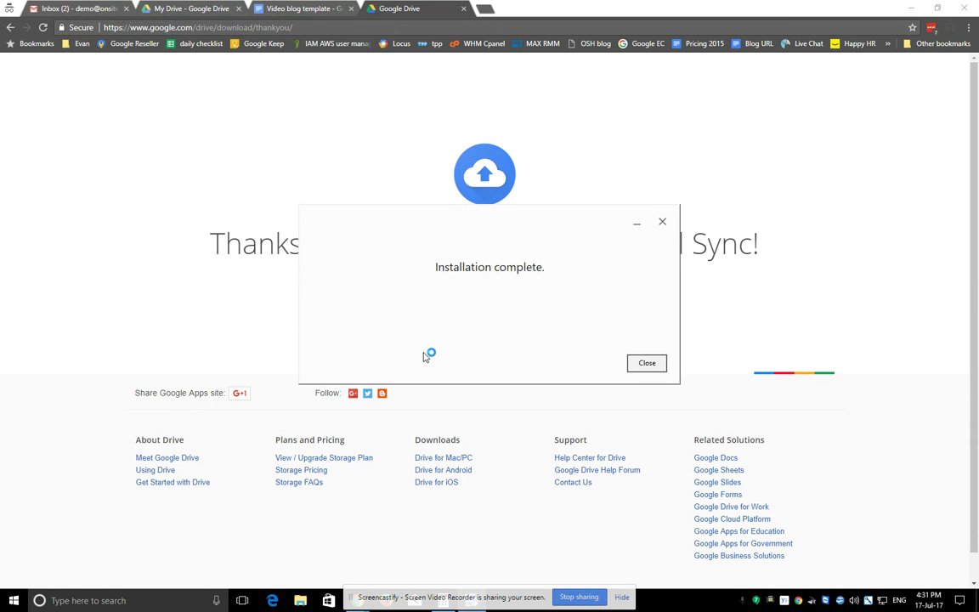
Step: Close the installer, start setup, and sign in with the account e-mail and password
{"action": "left_click", "coordinate": [646, 365]}
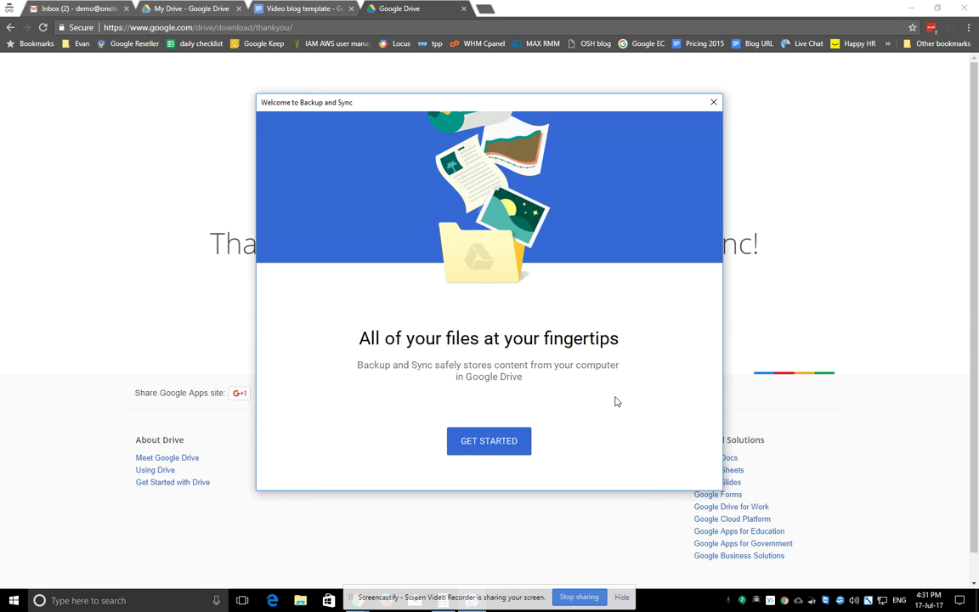
{"action": "left_click", "coordinate": [493, 444]}
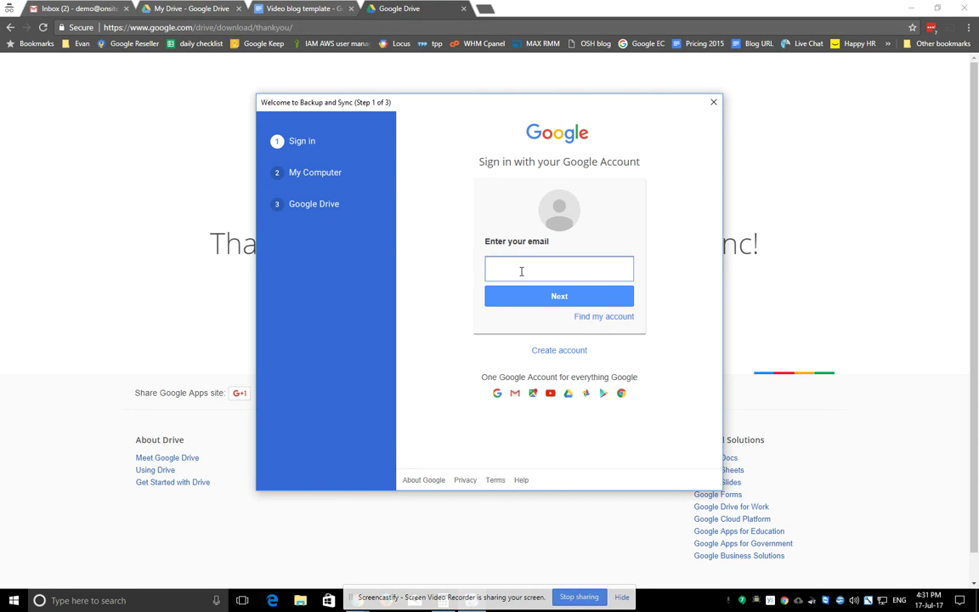
{"action": "key", "text": "Return"}
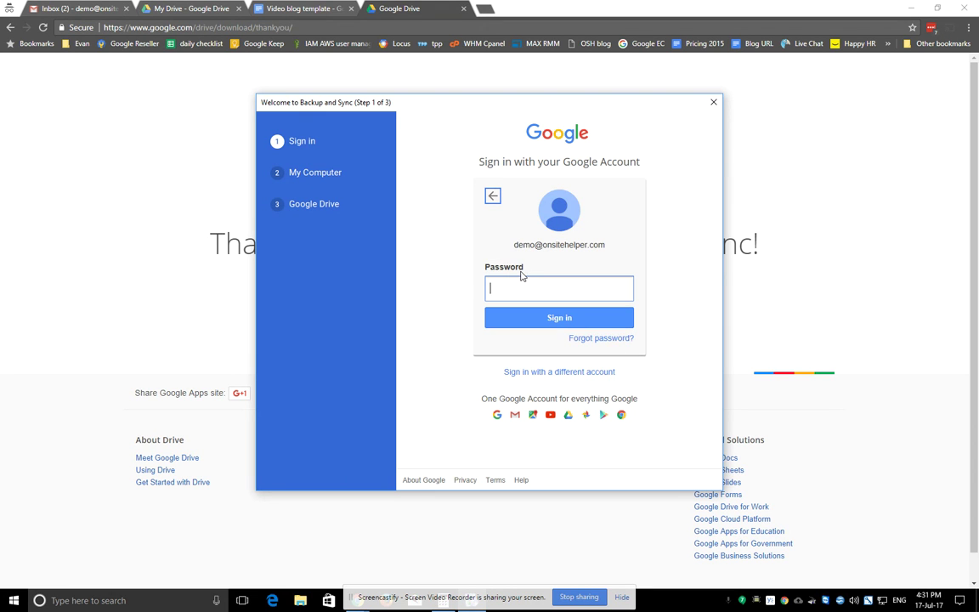
{"action": "type", "text": "•••••••••••"}
{"action": "key", "text": "Return"}
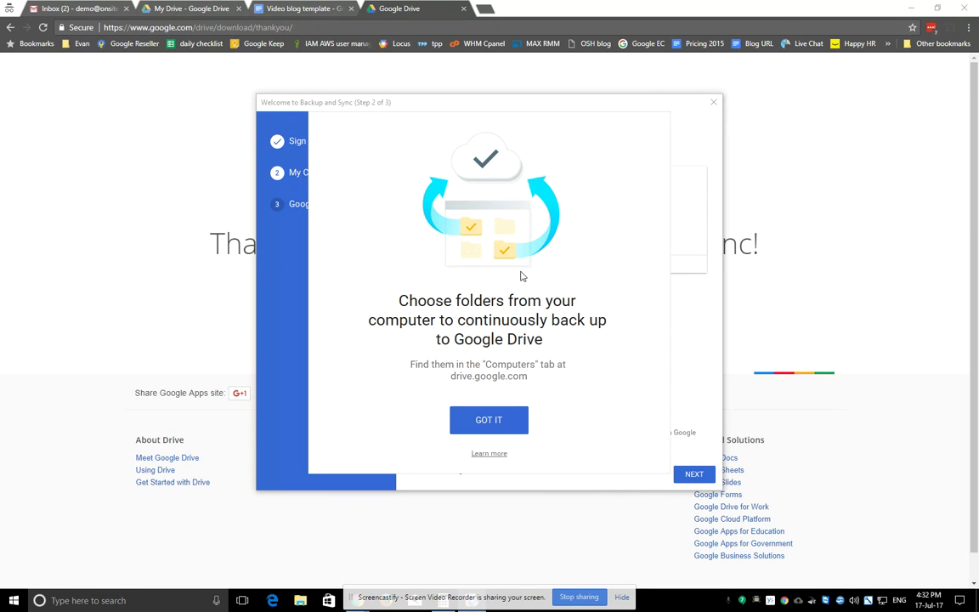
Step: Try adding the Adobe folder as an extra backup folder, then cancel after the not-writable error
{"action": "left_click", "coordinate": [487, 421]}
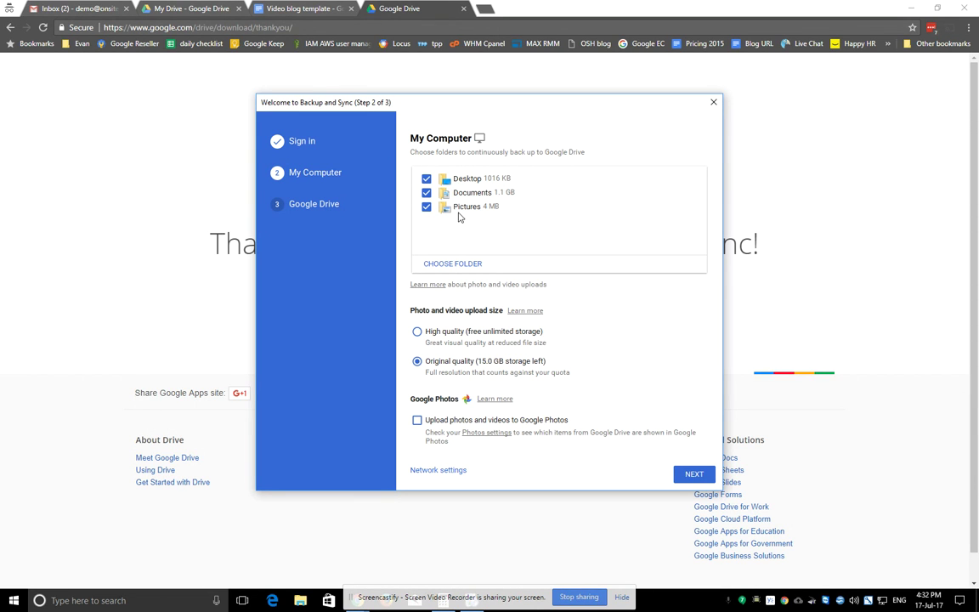
{"action": "left_click", "coordinate": [464, 264]}
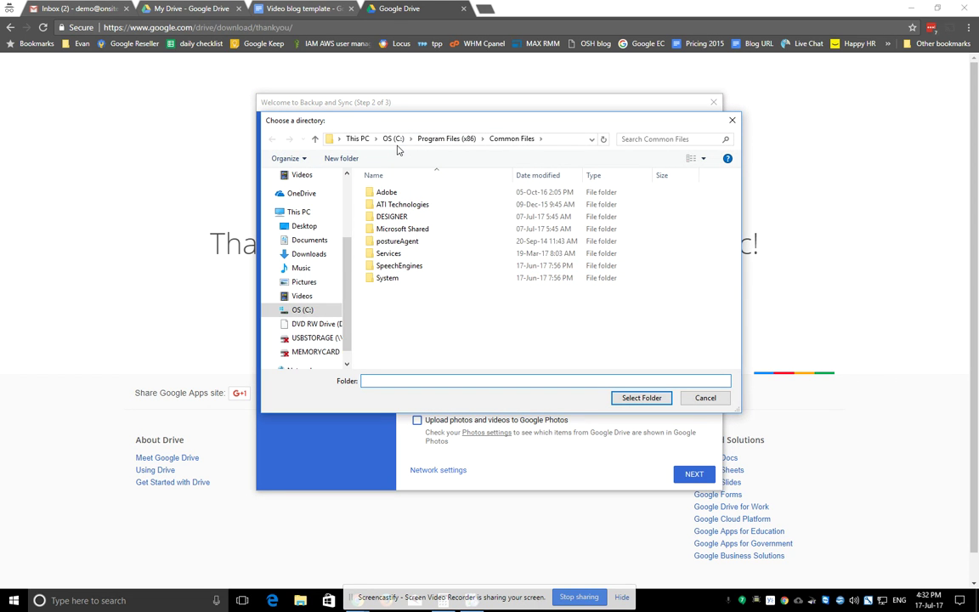
{"action": "left_click", "coordinate": [376, 191]}
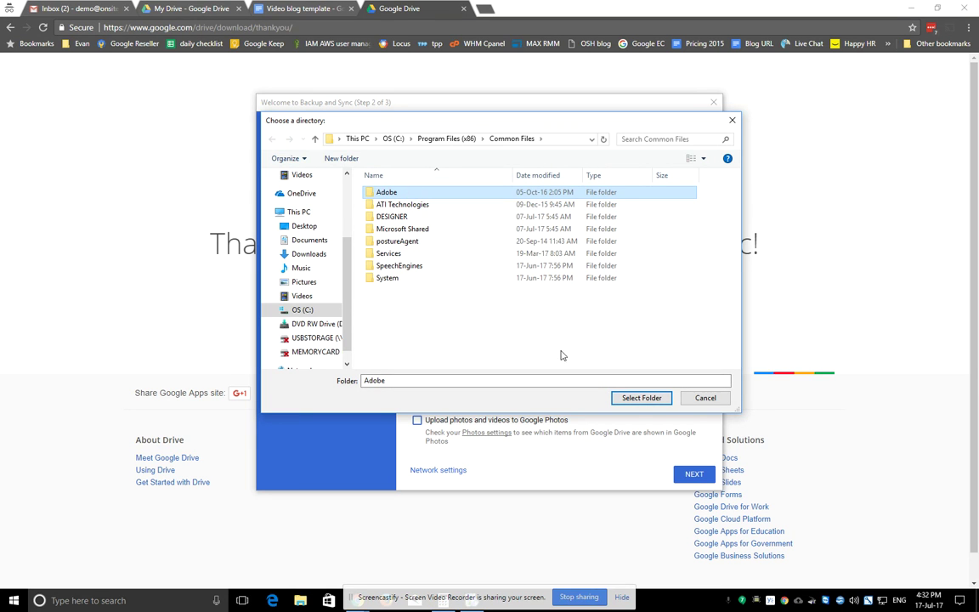
{"action": "left_click", "coordinate": [641, 398]}
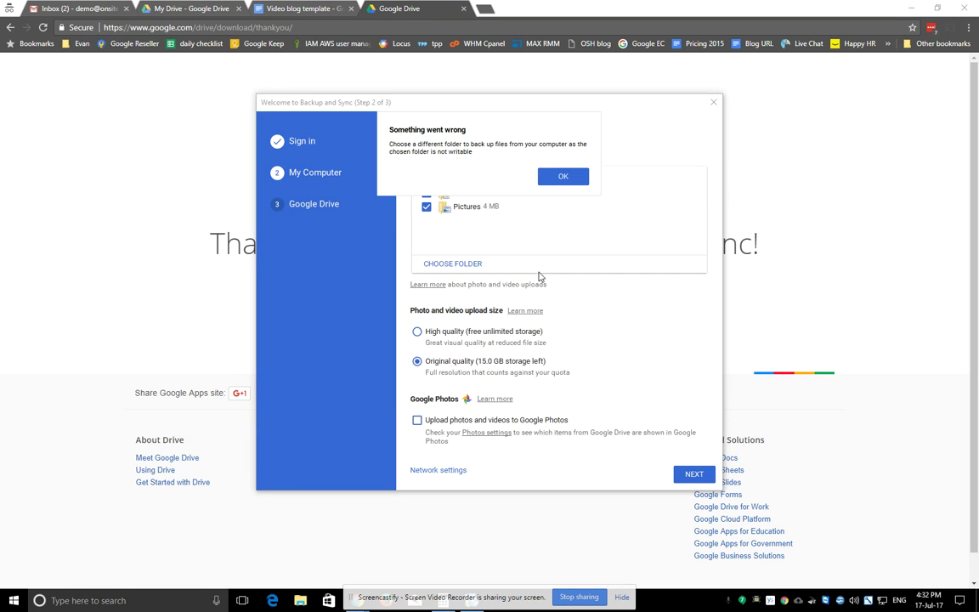
{"action": "left_click", "coordinate": [561, 176]}
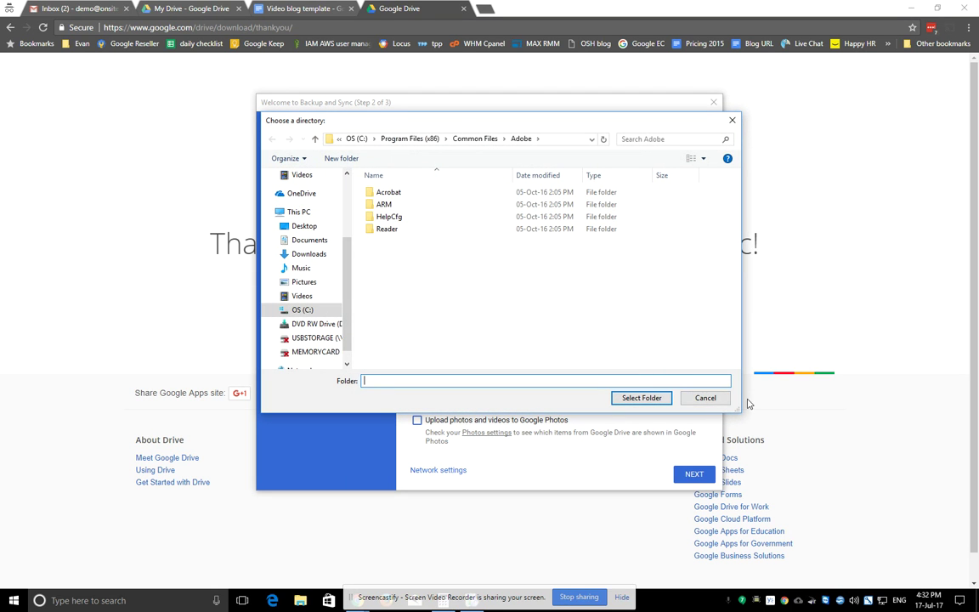
{"action": "left_click", "coordinate": [706, 398]}
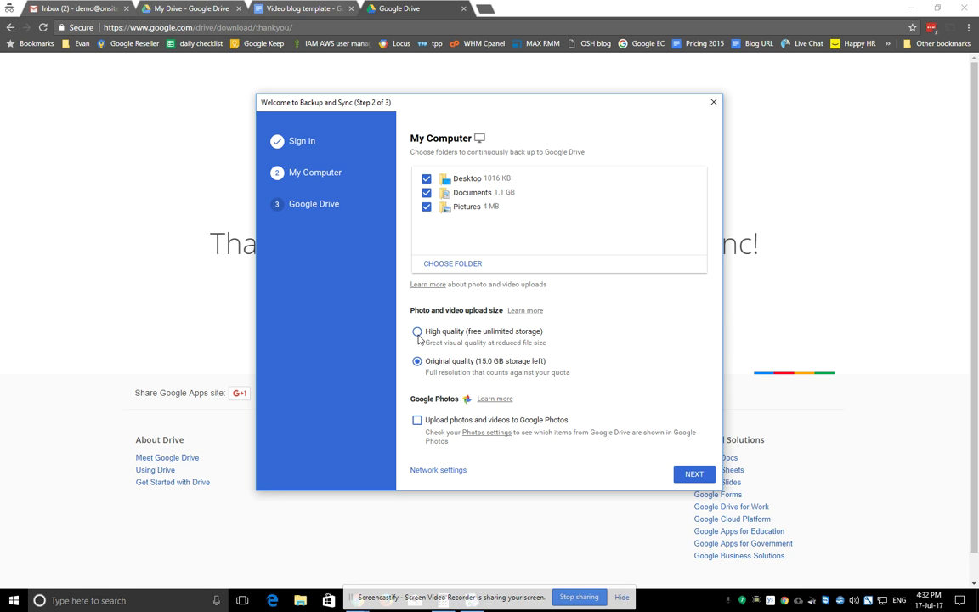
{"action": "left_click", "coordinate": [417, 332]}
Step: Cap the upload rate at 50 KB/second in Network settings, keeping downloads unlimited
{"action": "left_click", "coordinate": [455, 473]}
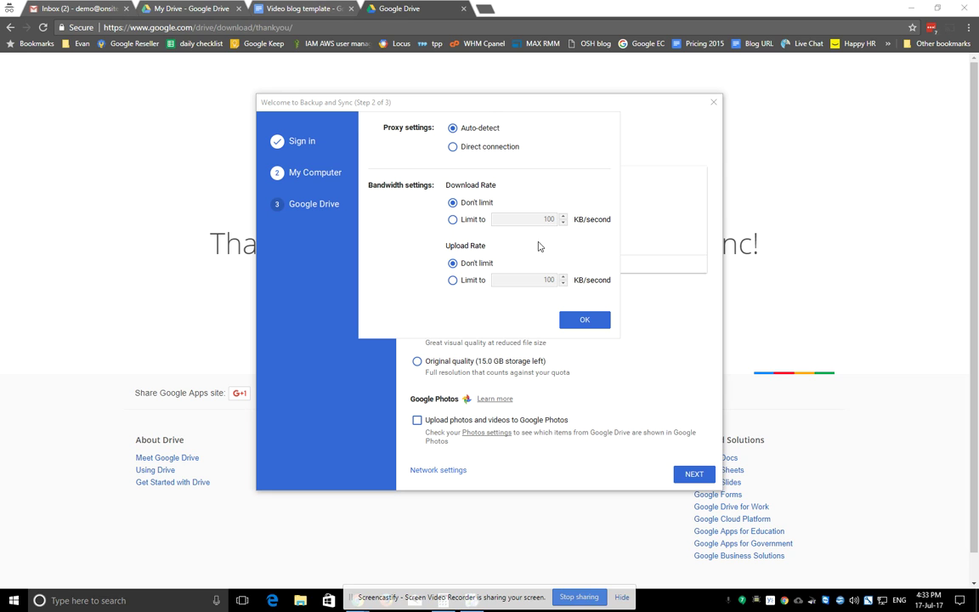
{"action": "left_click", "coordinate": [452, 280]}
{"action": "double_click", "coordinate": [537, 284]}
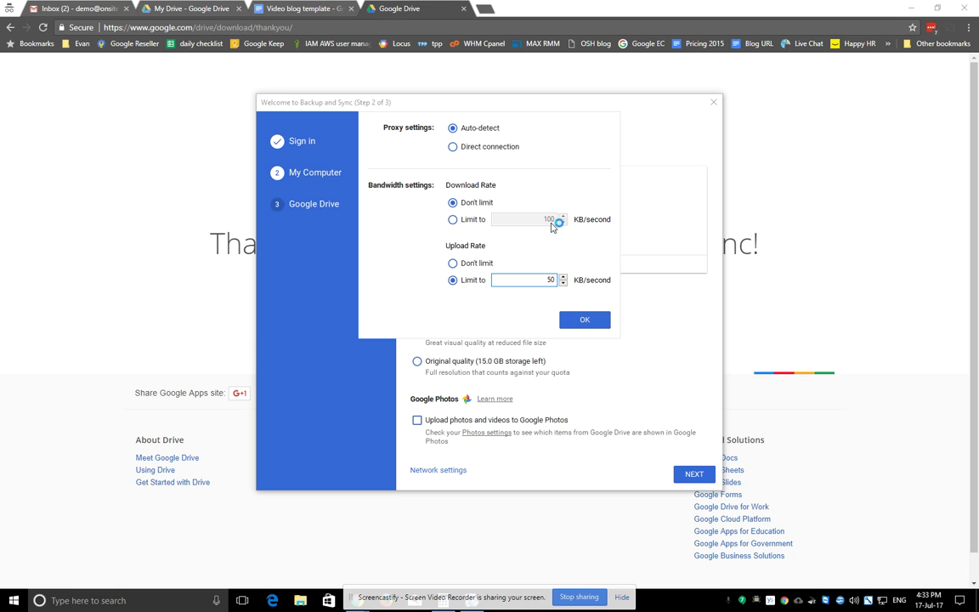
{"action": "left_click", "coordinate": [597, 326]}
{"action": "left_click", "coordinate": [585, 321]}
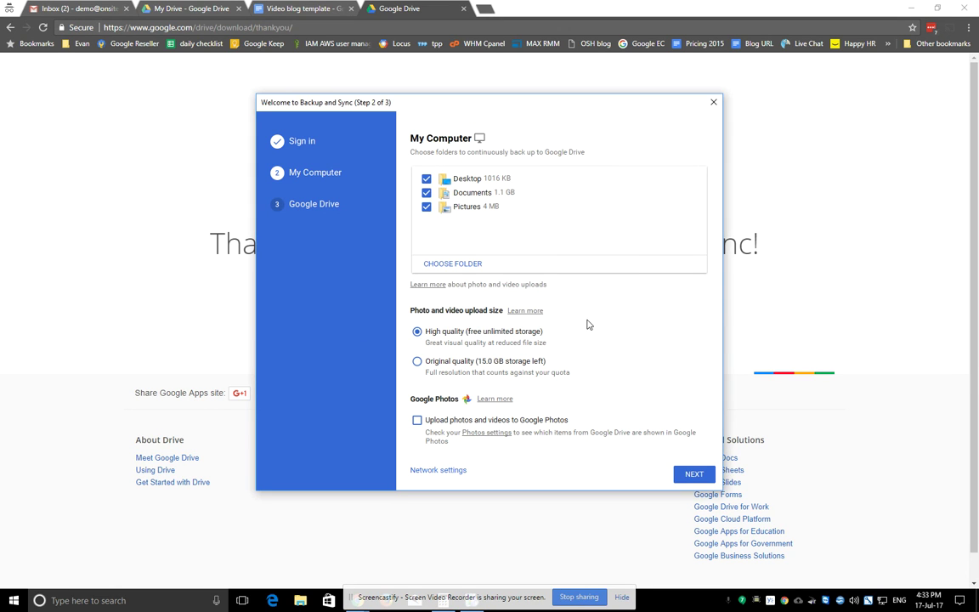
Step: Choose to sync everything in My Drive to this computer and start syncing
{"action": "left_click", "coordinate": [695, 474]}
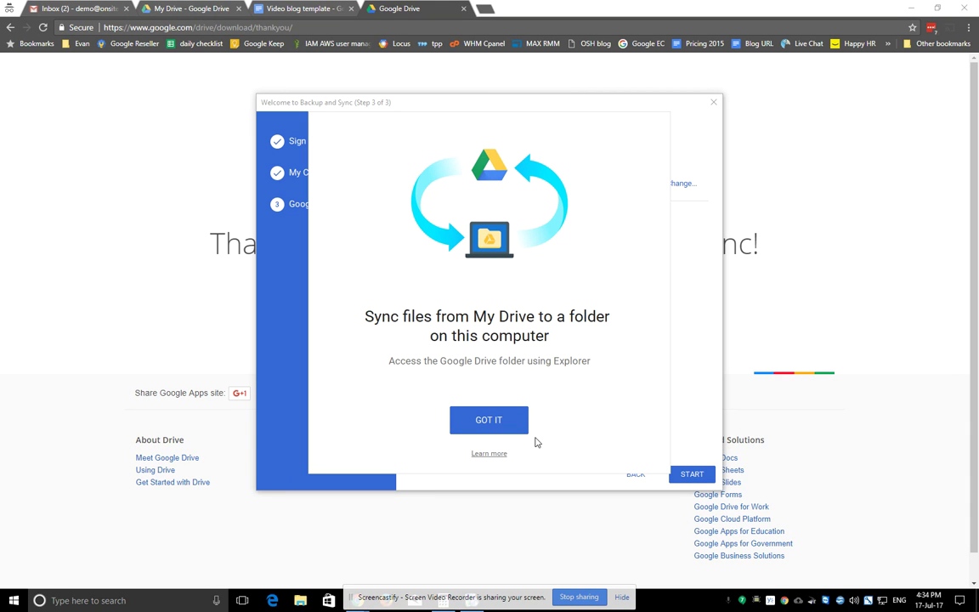
{"action": "left_click", "coordinate": [476, 418]}
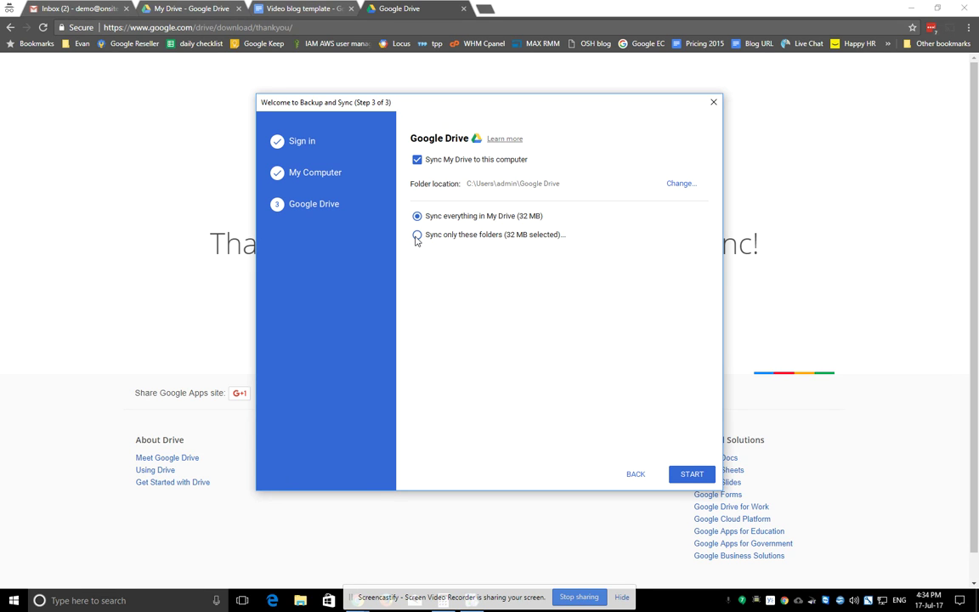
{"action": "left_click", "coordinate": [418, 236]}
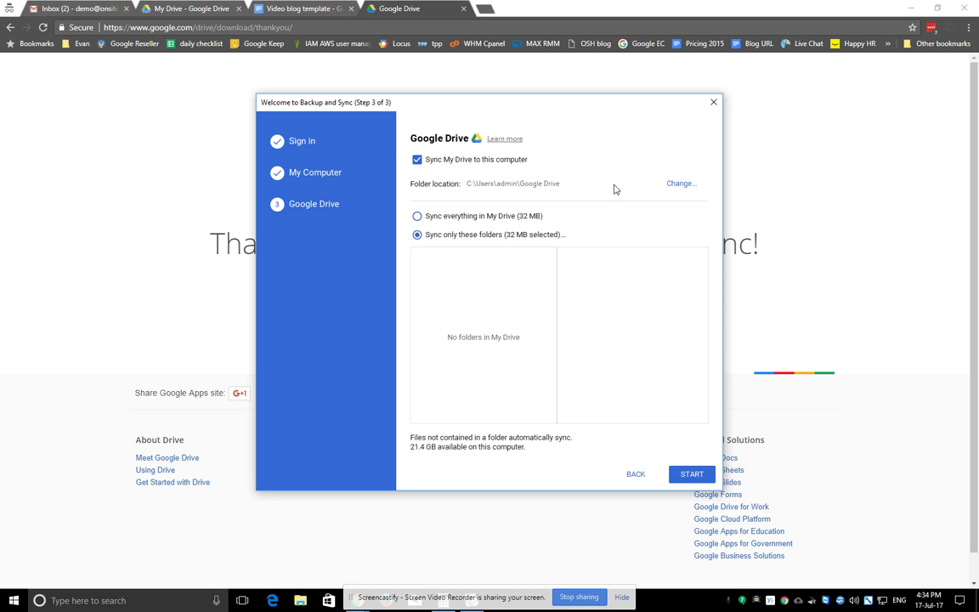
{"action": "left_click", "coordinate": [416, 217]}
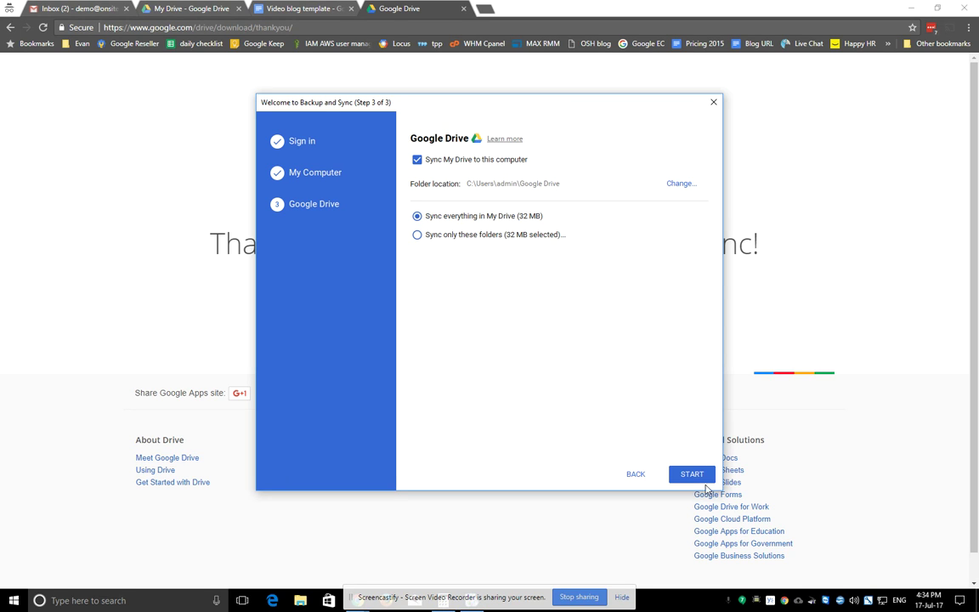
{"action": "left_click", "coordinate": [692, 475]}
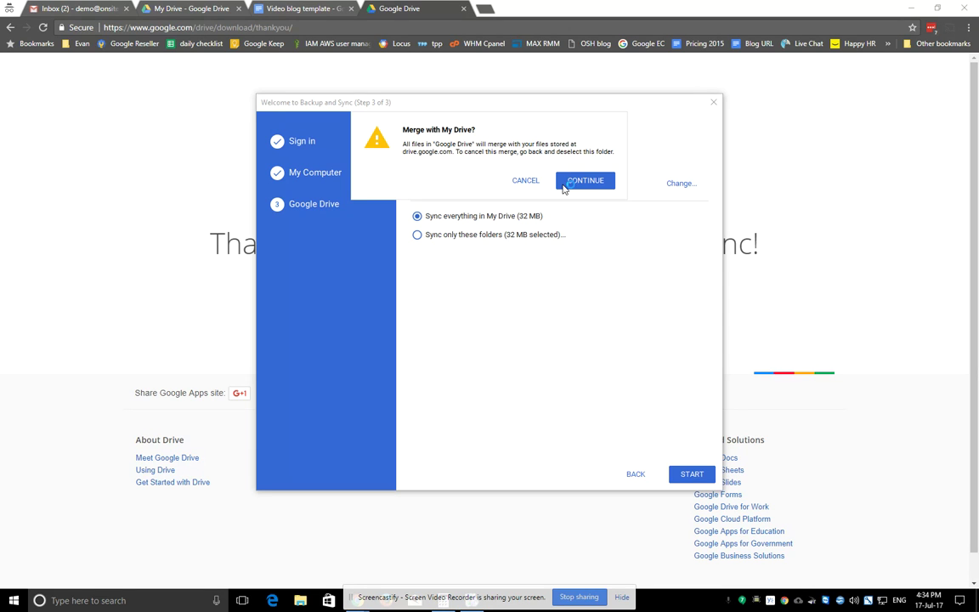
Step: Agree to merge with the existing Google Drive folder, confirming all 12 items
{"action": "left_click", "coordinate": [586, 179]}
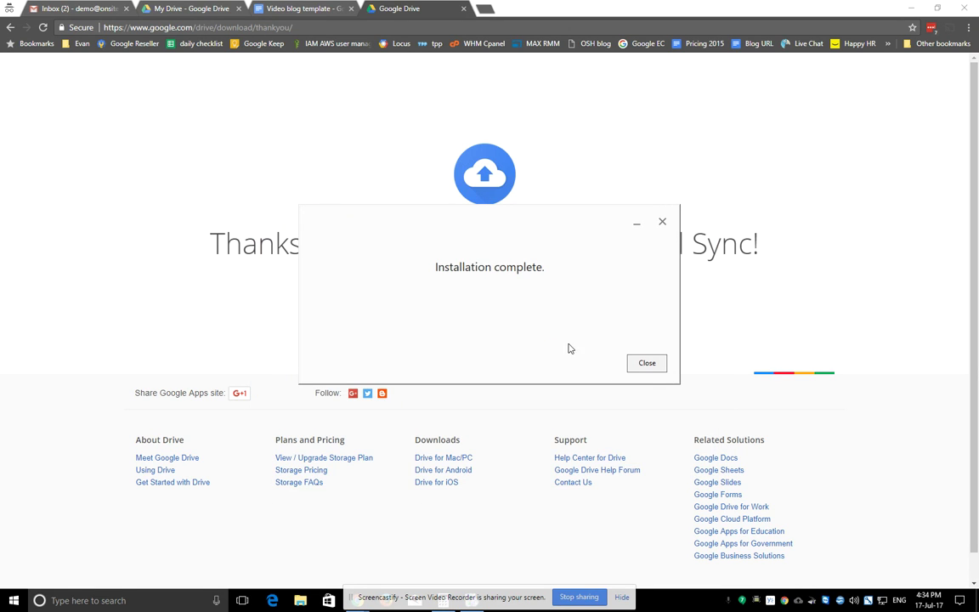
{"action": "left_click", "coordinate": [647, 363]}
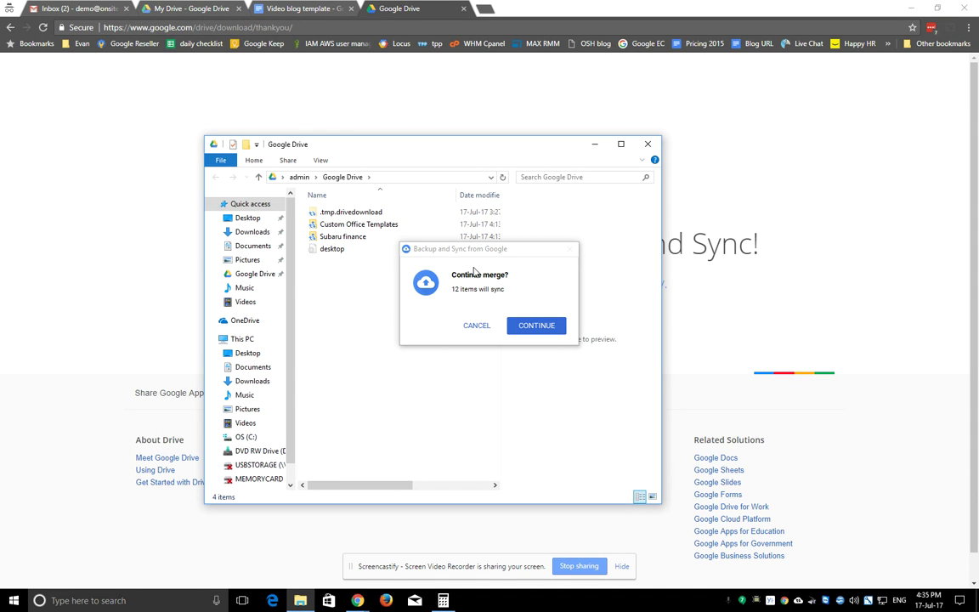
{"action": "left_click", "coordinate": [539, 328]}
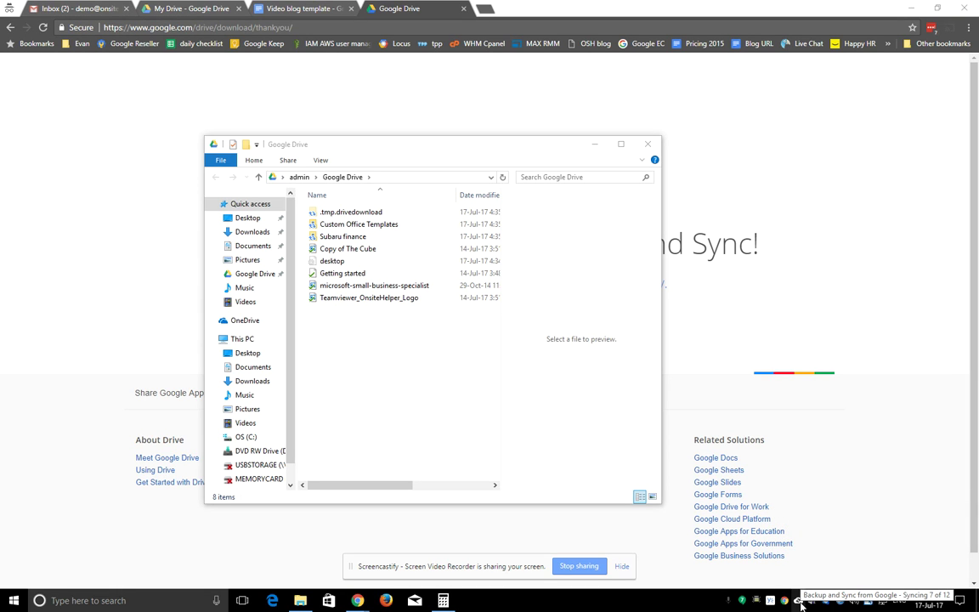
Step: Open the Backup and Sync tray status panel to see synced and downloading files
{"action": "left_click", "coordinate": [800, 604]}
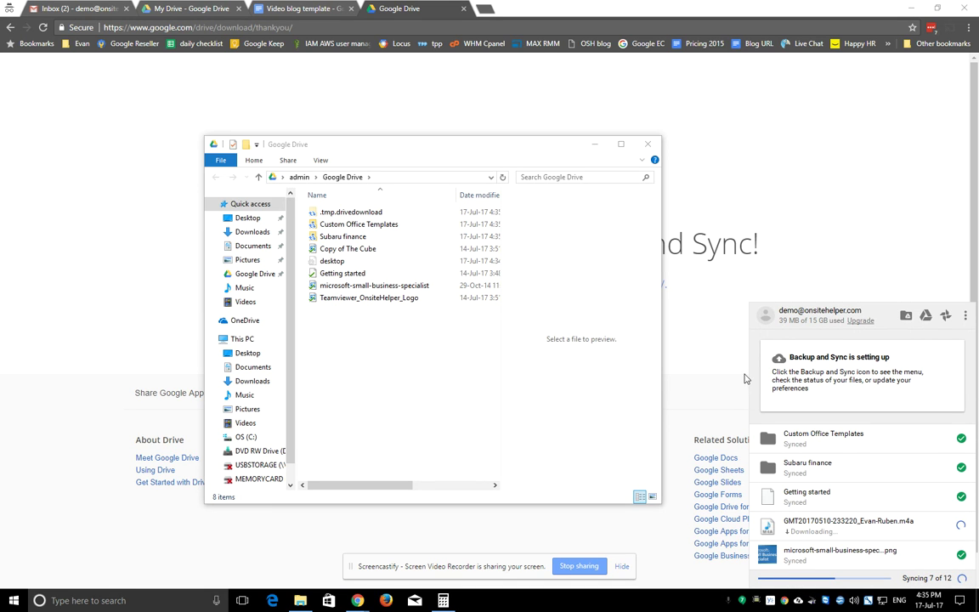
Step: In Drive, open Computers › My Computer and browse its Desktop, Documents and Pictures backups
{"action": "left_click", "coordinate": [178, 8]}
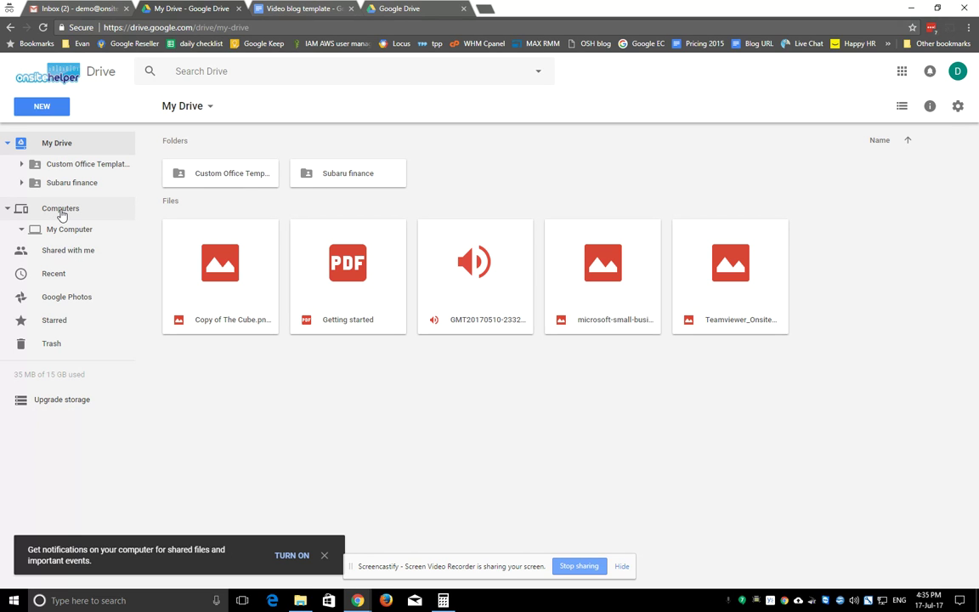
{"action": "left_click", "coordinate": [68, 228]}
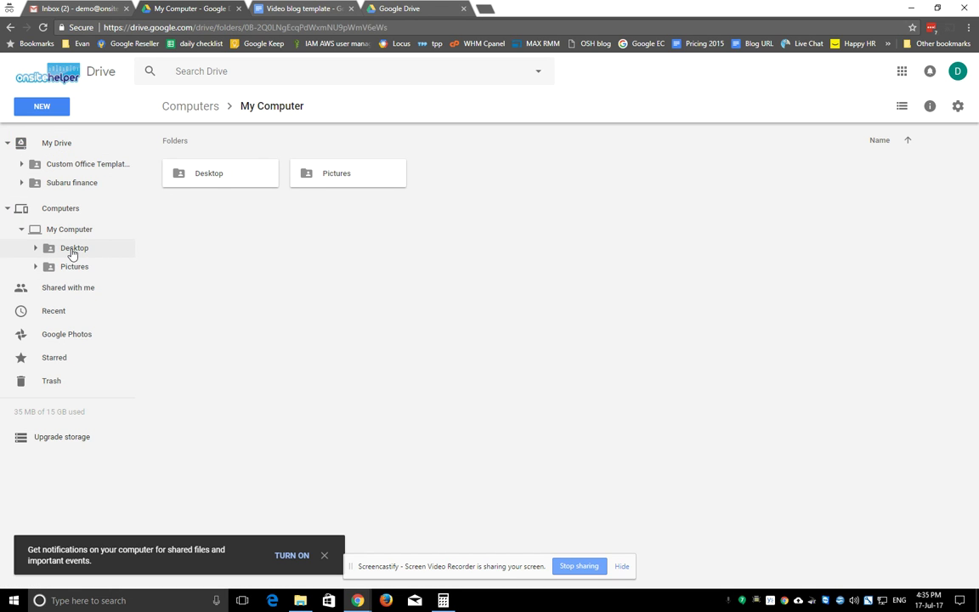
{"action": "left_click", "coordinate": [73, 249]}
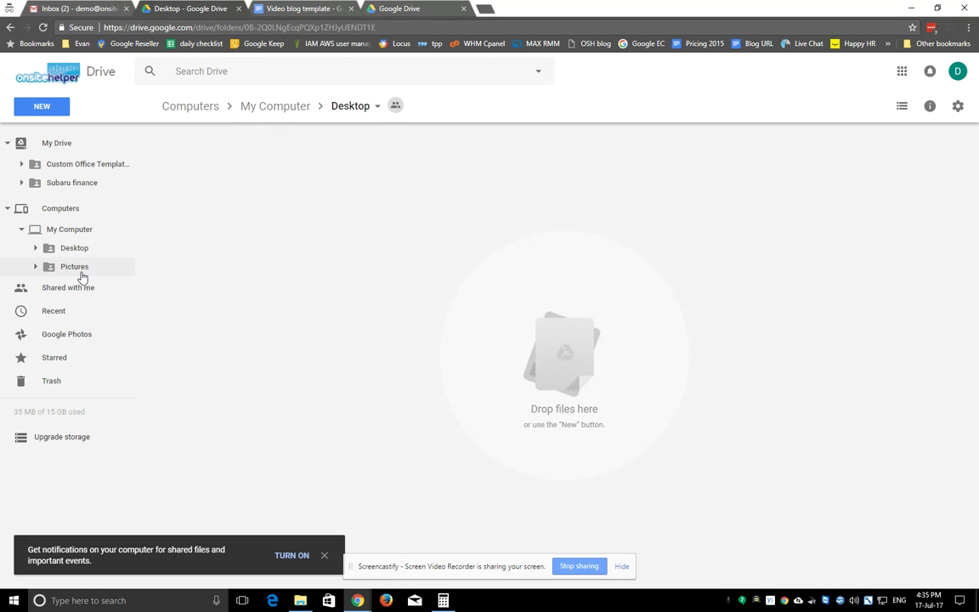
{"action": "left_click", "coordinate": [68, 269]}
{"action": "left_click", "coordinate": [70, 285]}
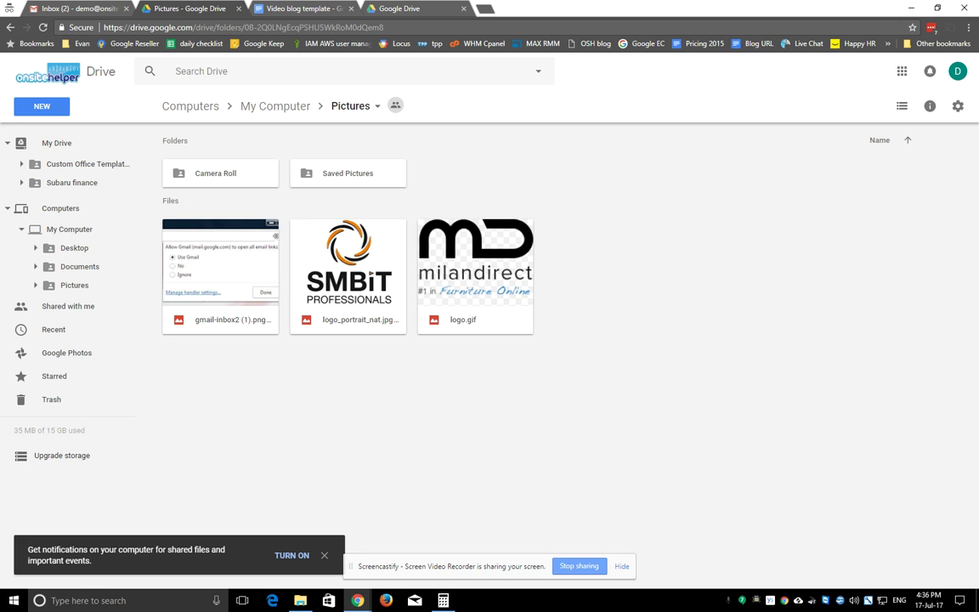
Step: Navigate from Pictures through Desktop and Documents into the backed-up My Shapes folder
{"action": "left_click", "coordinate": [316, 267]}
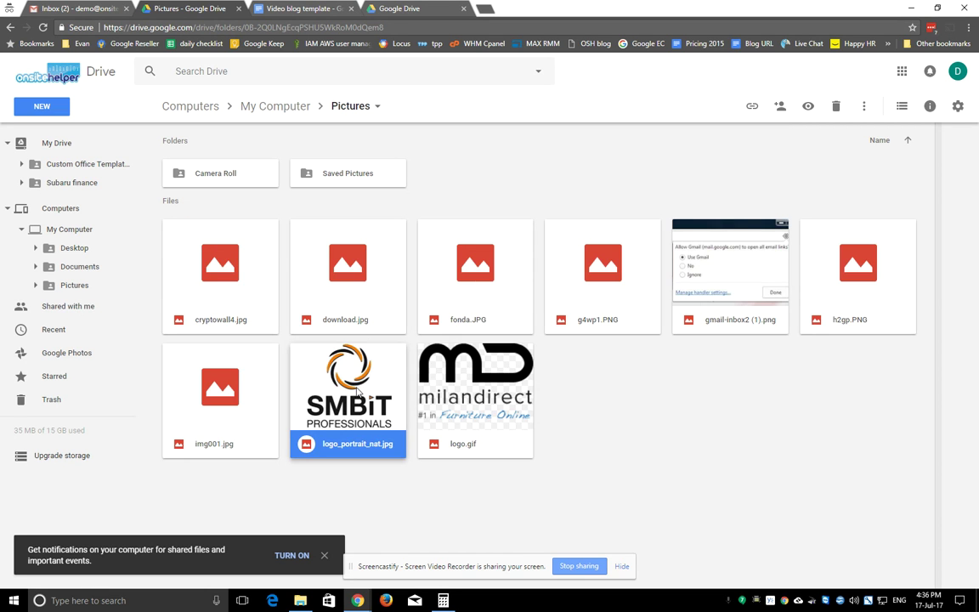
{"action": "left_click", "coordinate": [70, 252]}
{"action": "left_click", "coordinate": [69, 268]}
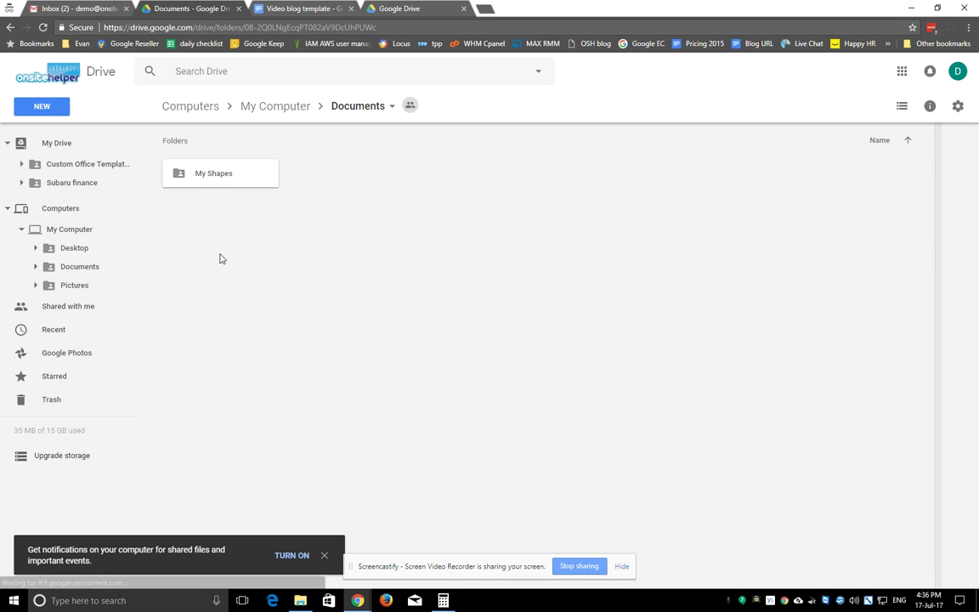
{"action": "double_click", "coordinate": [211, 175]}
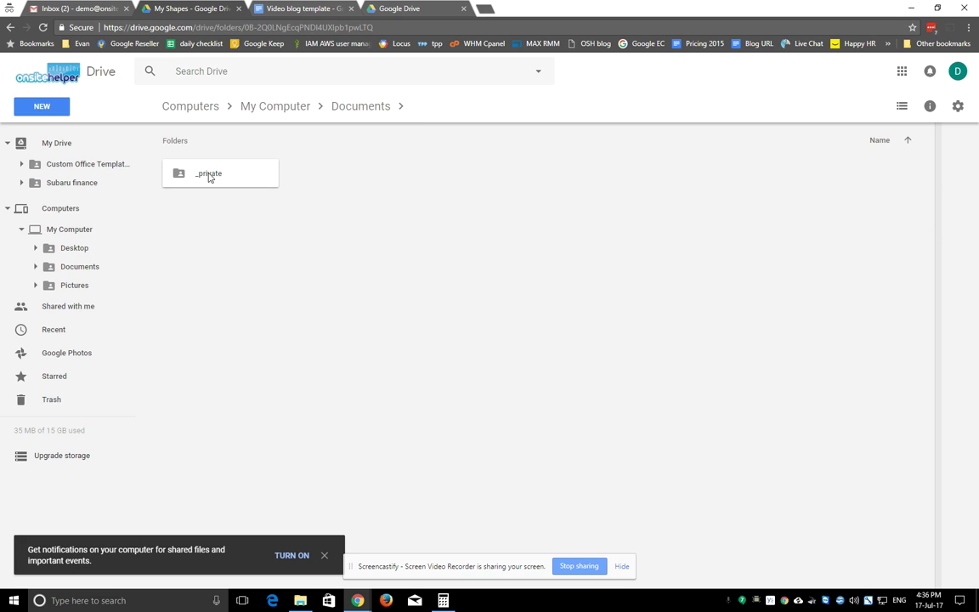
Step: Drag the _private folder onto My Drive and accept the access warning
{"action": "right_click", "coordinate": [188, 177]}
{"action": "left_click", "coordinate": [189, 178]}
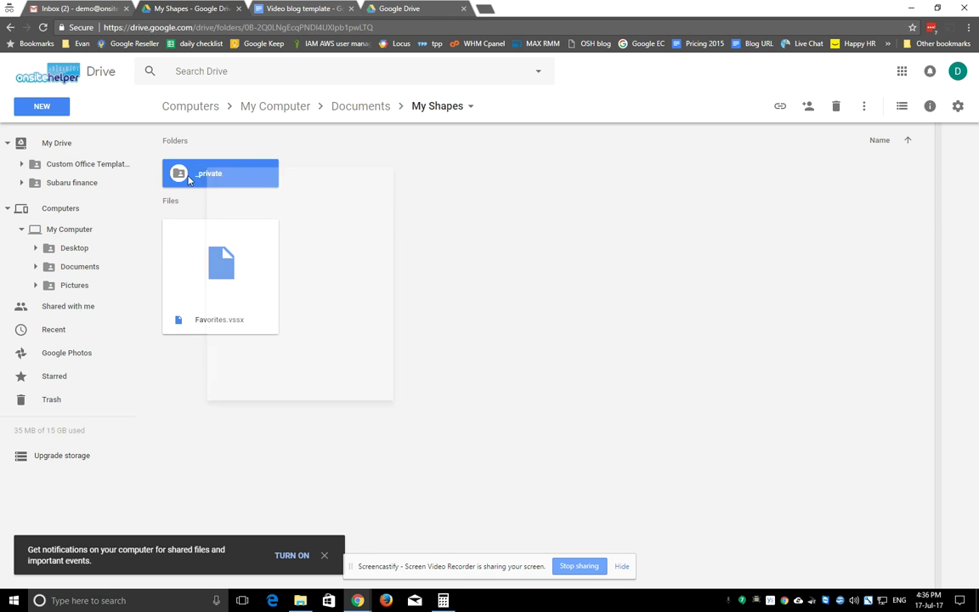
{"action": "left_click_drag", "start_coordinate": [189, 179], "coordinate": [53, 149]}
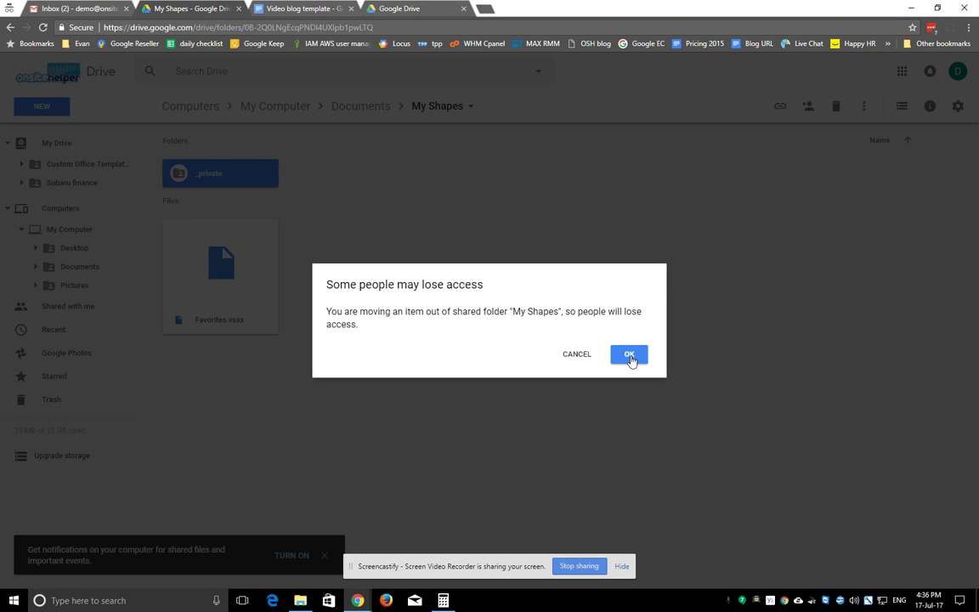
{"action": "left_click", "coordinate": [628, 362]}
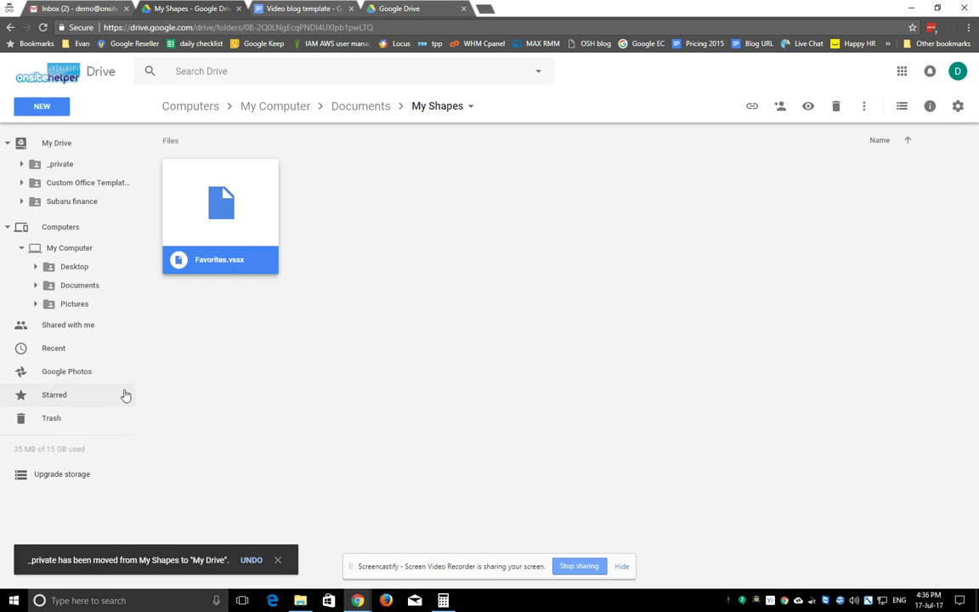
Step: Open the _private folder under My Drive and confirm its link sharing lets the organisation find and view it
{"action": "left_click", "coordinate": [67, 272]}
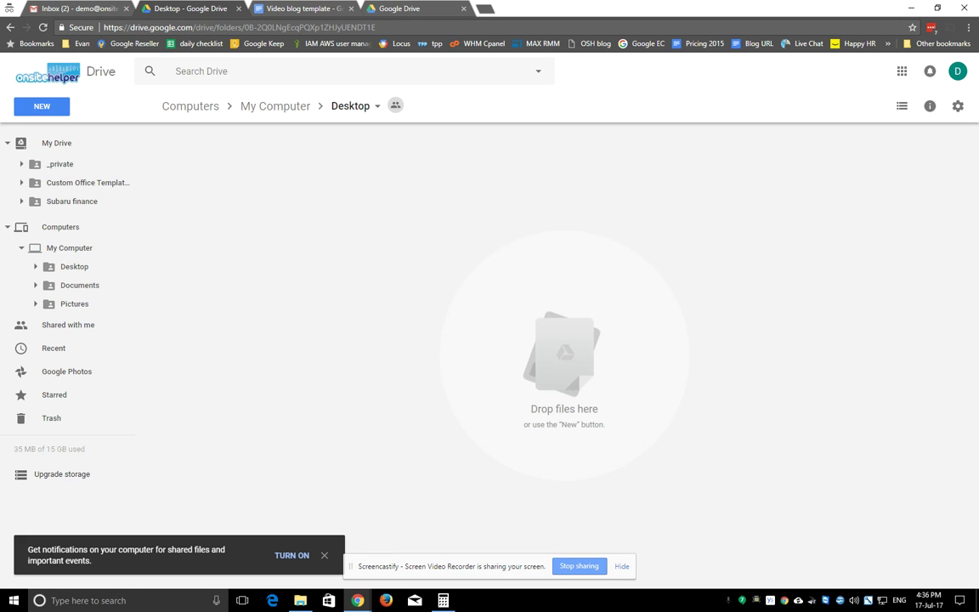
{"action": "left_click", "coordinate": [61, 164]}
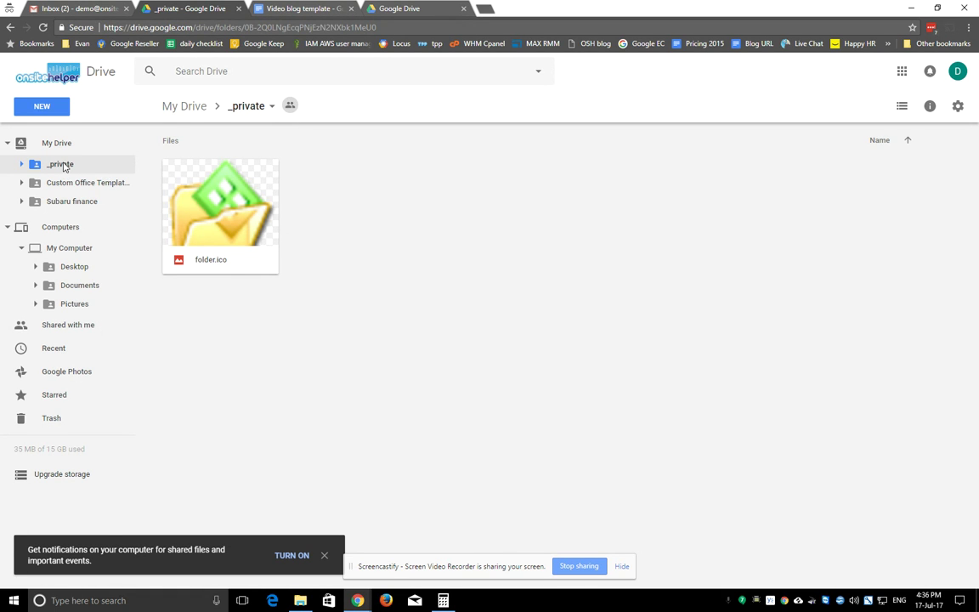
{"action": "right_click", "coordinate": [61, 164]}
{"action": "left_click", "coordinate": [125, 213]}
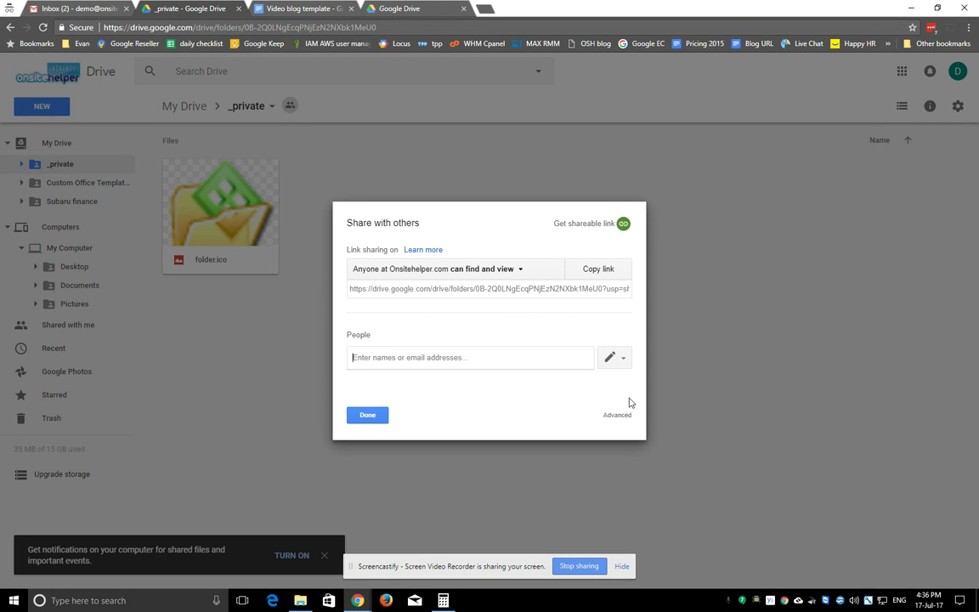
{"action": "left_click", "coordinate": [374, 419]}
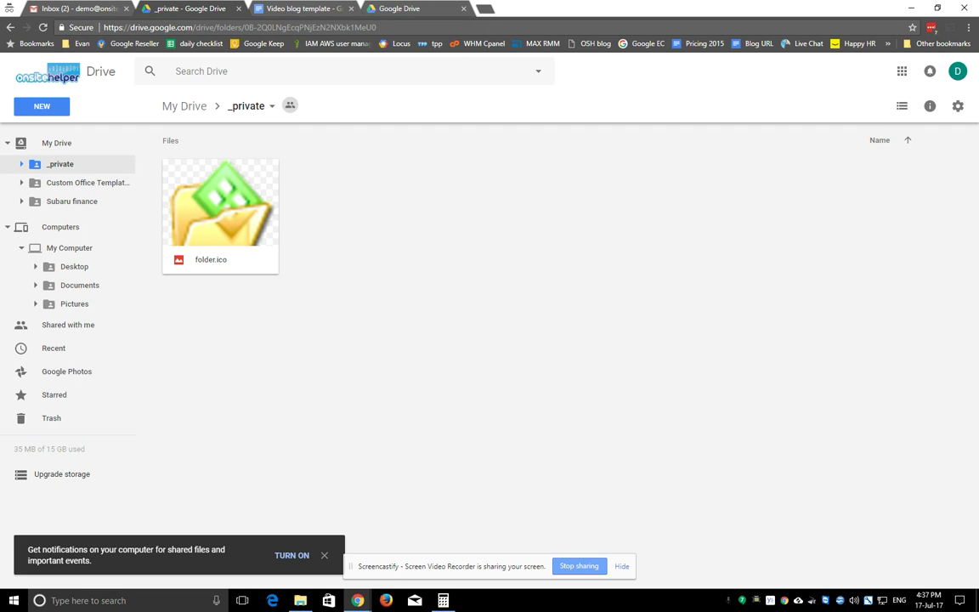
Step: Return to the Google Docs 'Video blog template' document in Chrome
{"action": "left_click", "coordinate": [299, 8]}
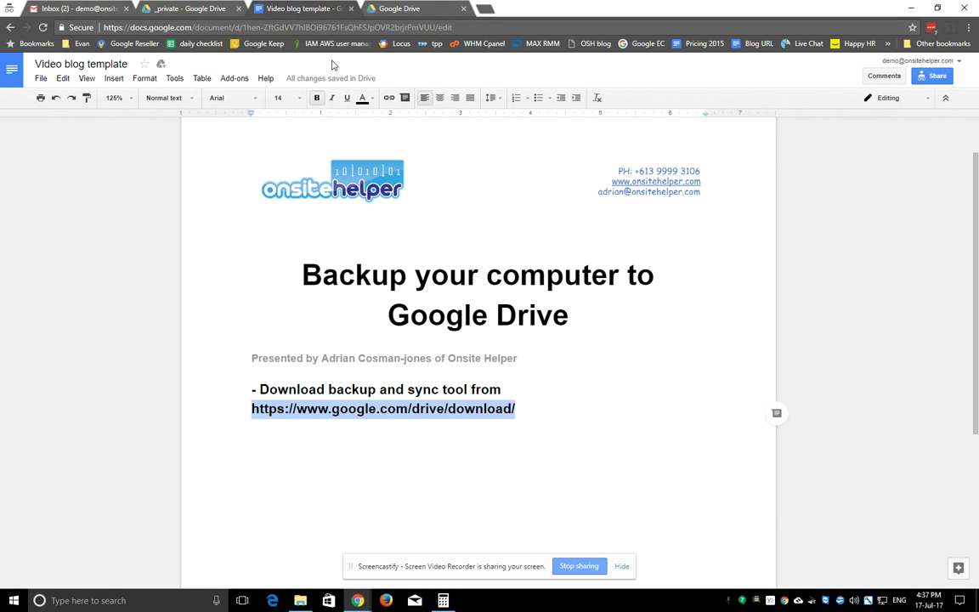